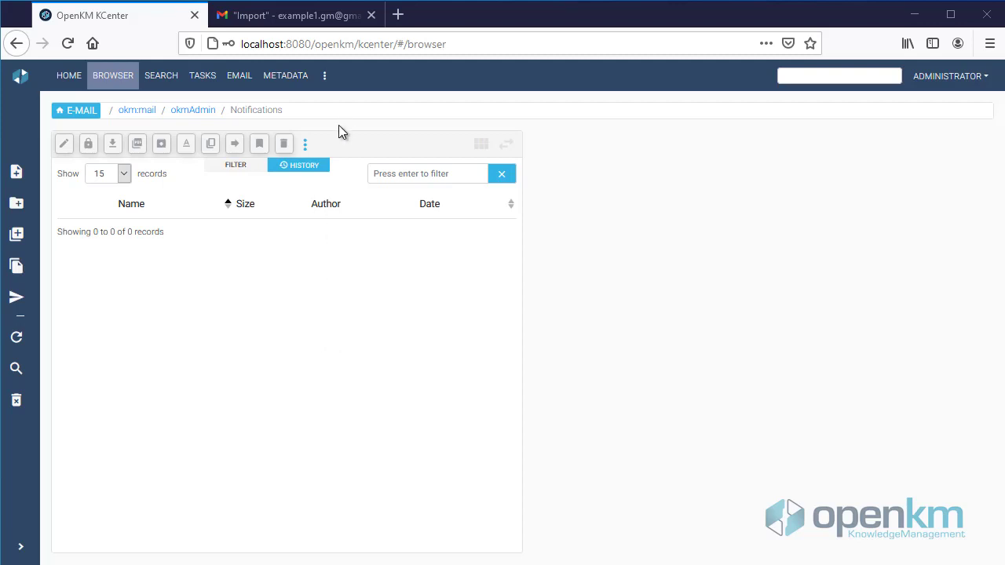
Start adding a mail account in the mail accounts page with the IMAPS protocol
{"action": "left_click", "coordinate": [325, 76]}
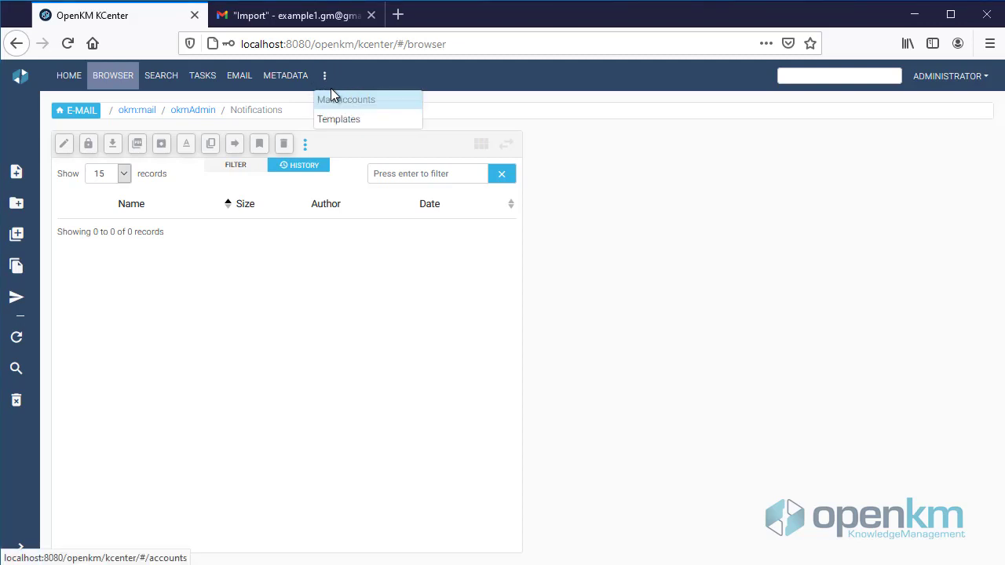
{"action": "left_click", "coordinate": [347, 102]}
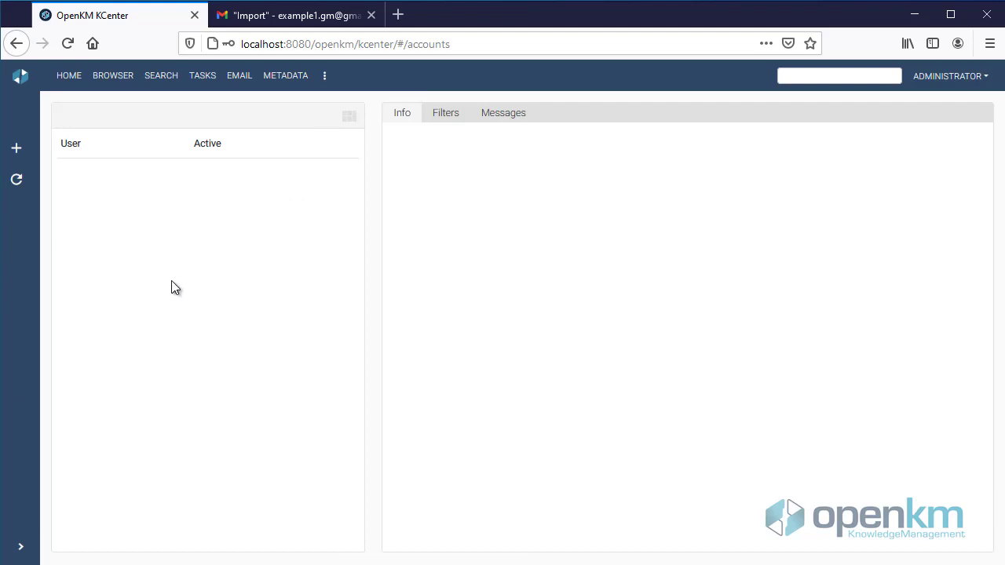
{"action": "left_click", "coordinate": [16, 148]}
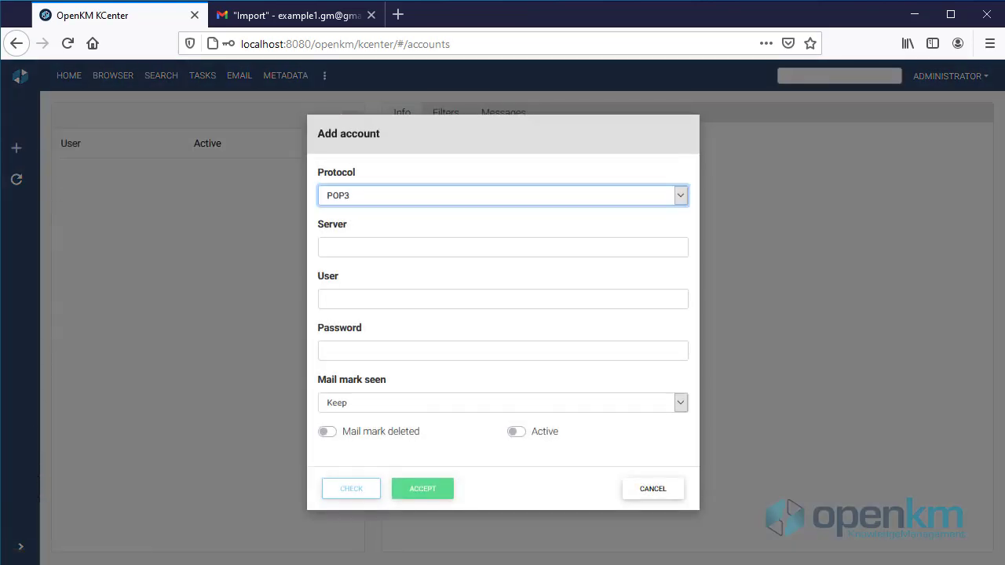
{"action": "left_click", "coordinate": [185, 489]}
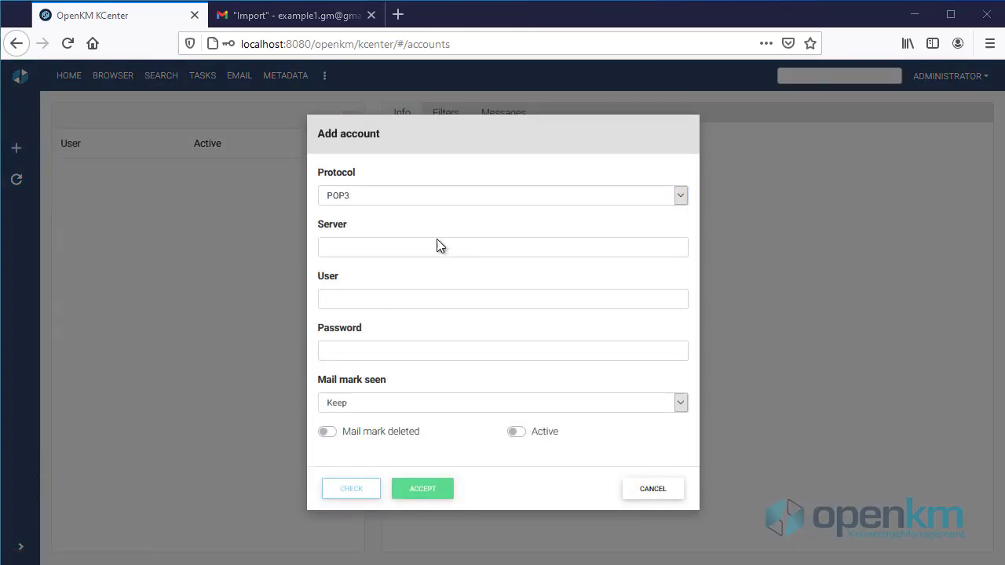
{"action": "left_click", "coordinate": [465, 196]}
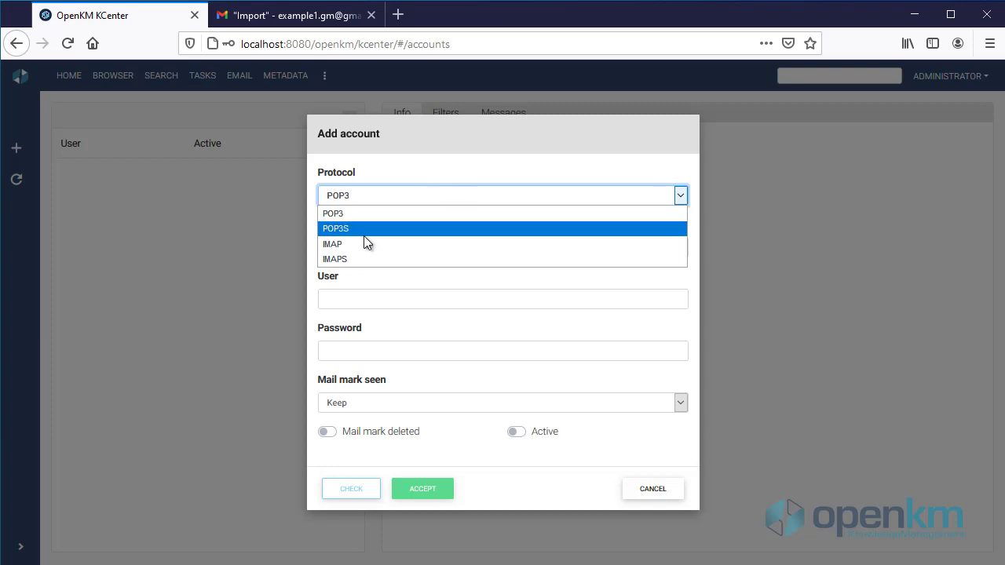
{"action": "left_click", "coordinate": [351, 259]}
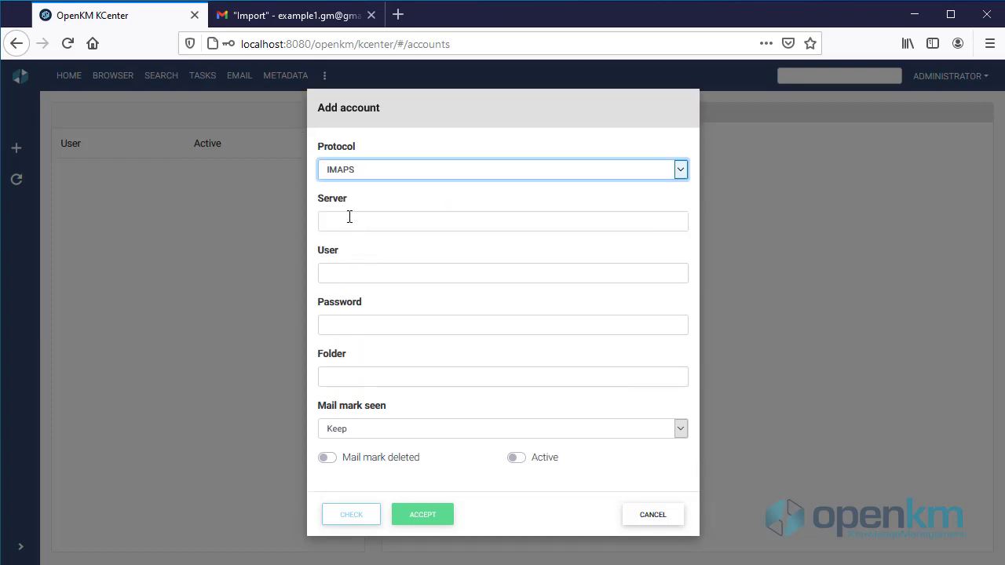
Set the server to imap.gmail.com and fill in the account's user e-mail and password
{"action": "left_click", "coordinate": [344, 221]}
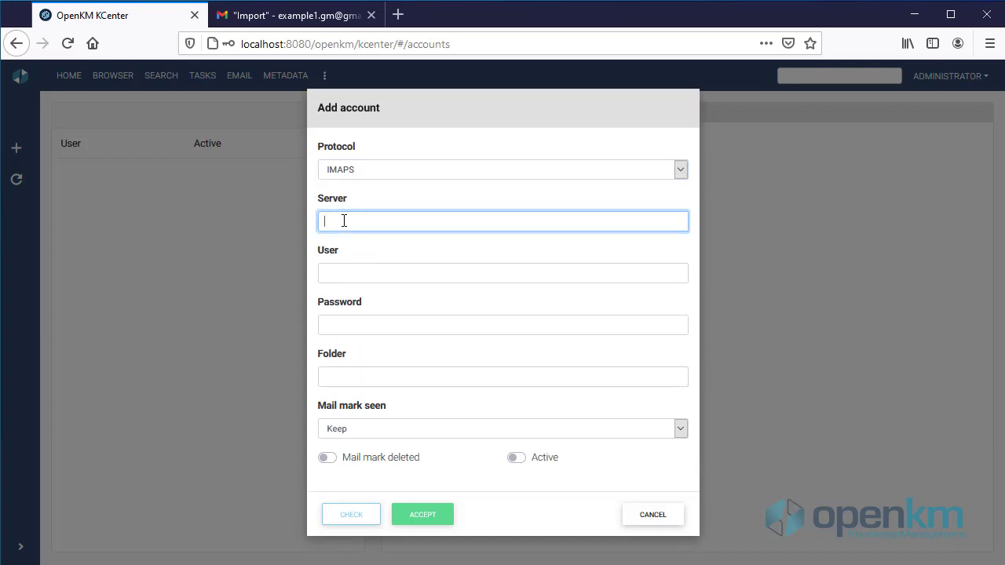
{"action": "type", "text": "imap.gmail.com"}
{"action": "left_click", "coordinate": [352, 273]}
{"action": "key", "text": "ctrl+v"}
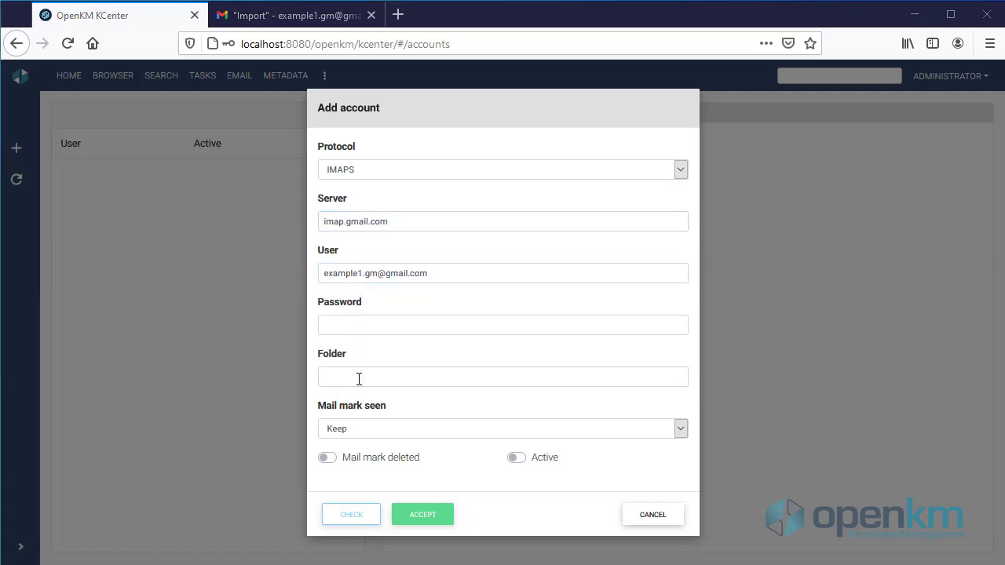
{"action": "left_click", "coordinate": [352, 326]}
{"action": "key", "text": "ctrl+v"}
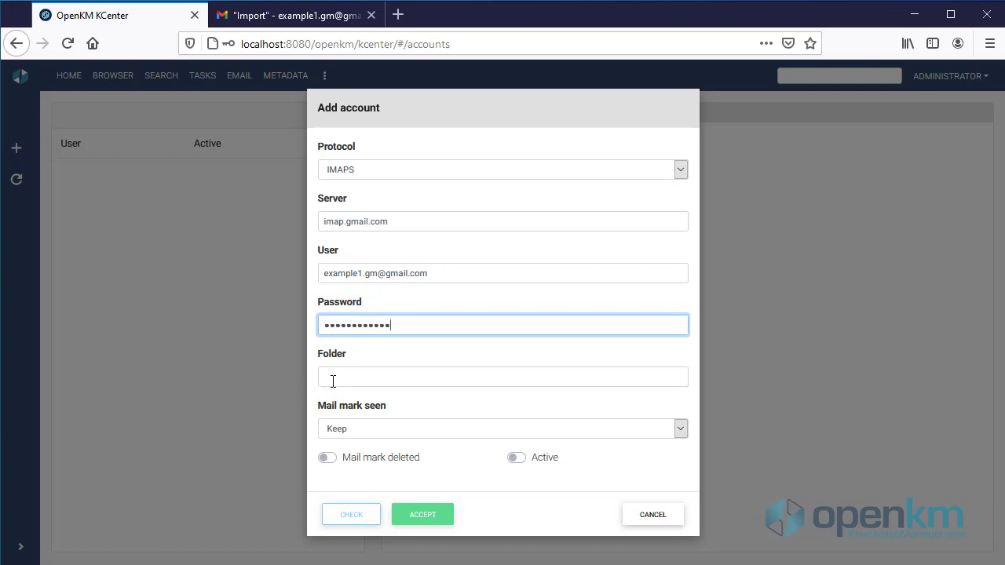
Look up the Import label in Gmail, then return to OpenKM and set the account's folder to Import
{"action": "left_click", "coordinate": [382, 367]}
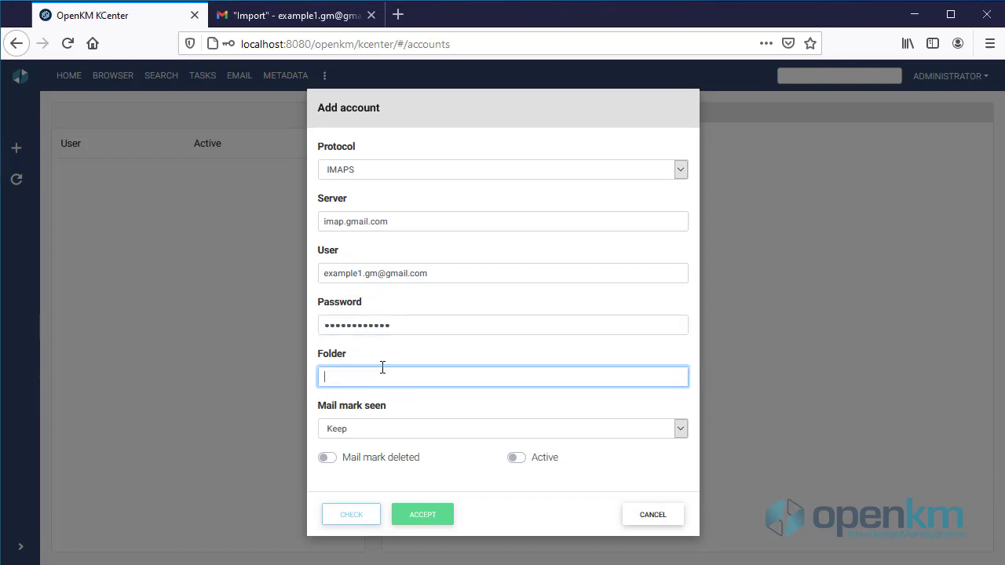
{"action": "left_click", "coordinate": [261, 22]}
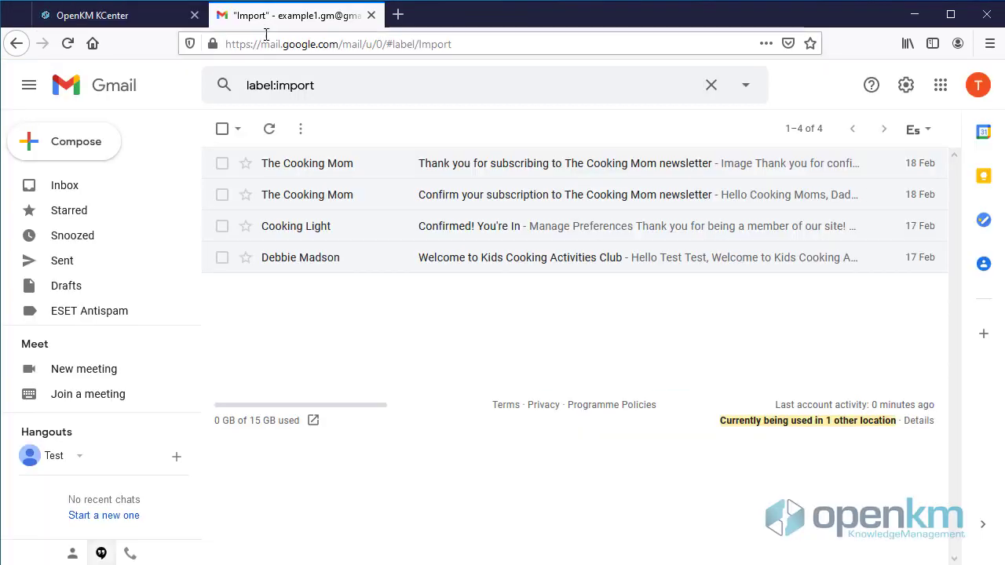
{"action": "scroll", "coordinate": [144, 254], "scroll_direction": "down", "scroll_amount": 2}
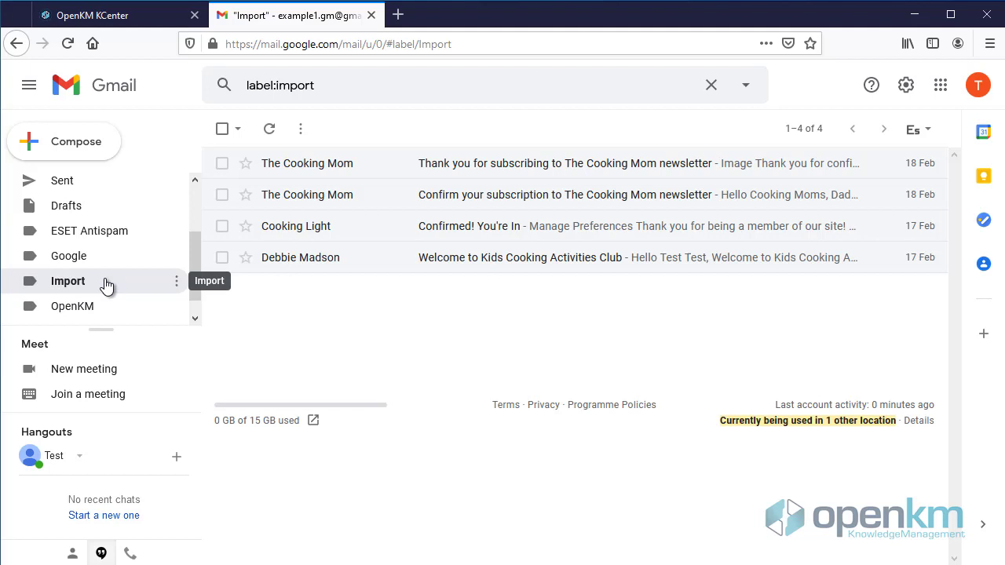
{"action": "left_click", "coordinate": [121, 17]}
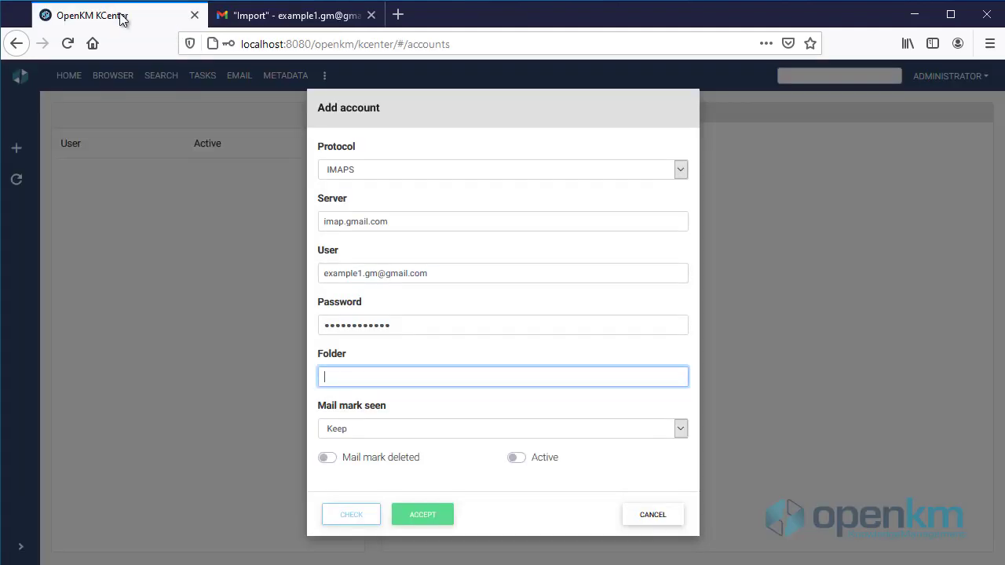
{"action": "type", "text": "Import"}
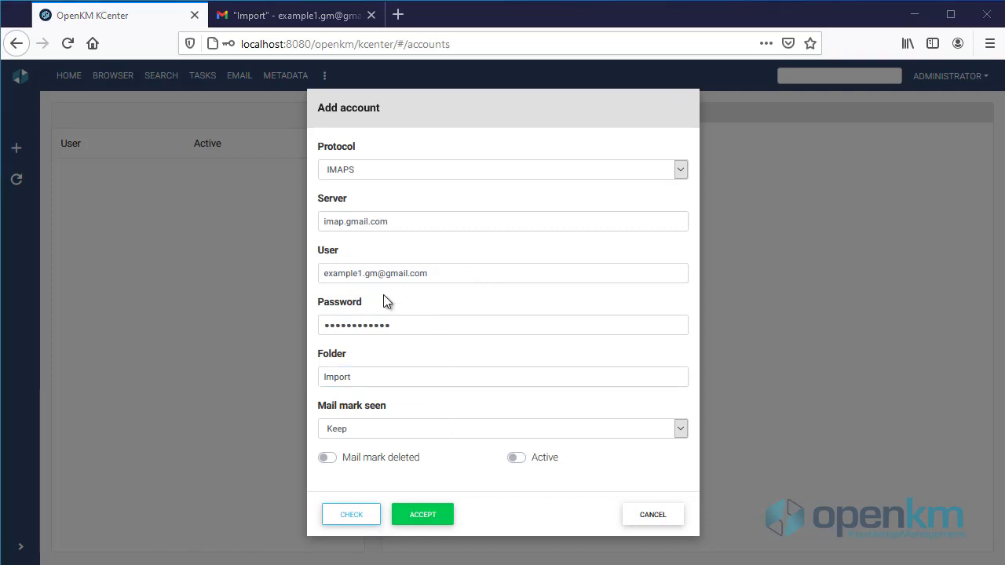
Make the mail account active, check its connection and save it
{"action": "left_click", "coordinate": [516, 459]}
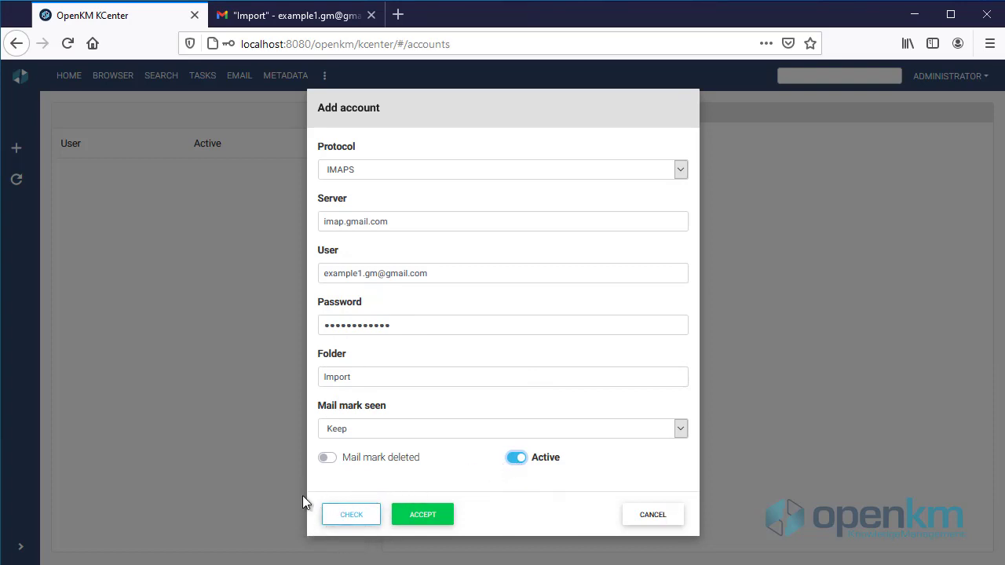
{"action": "left_click", "coordinate": [352, 516]}
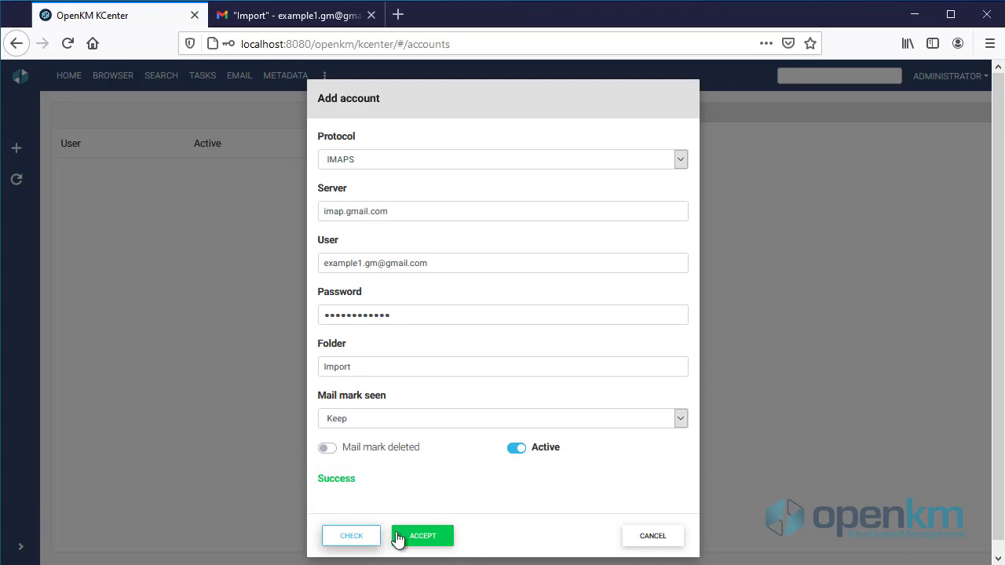
{"action": "left_click", "coordinate": [423, 536]}
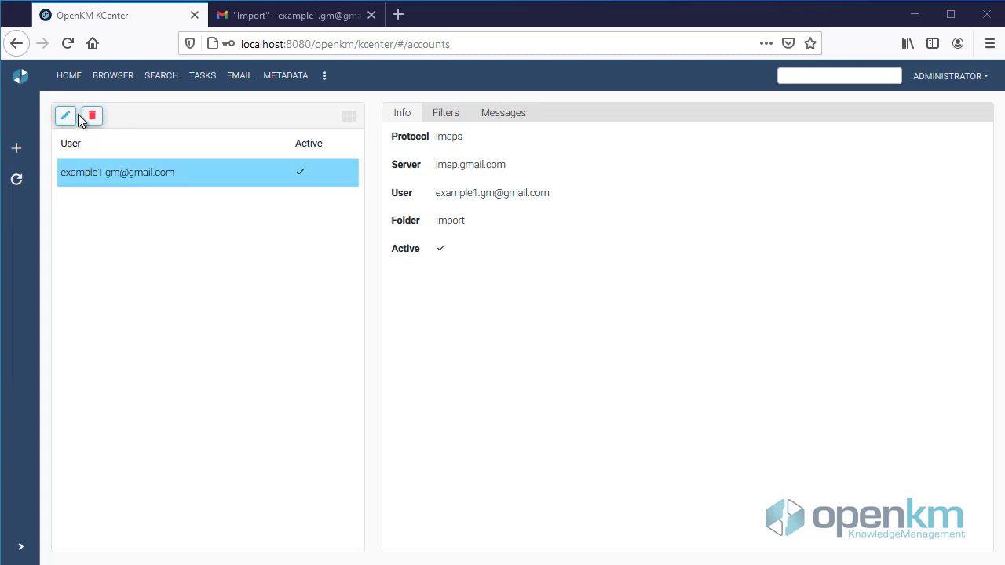
Start a filter for the account with order 0 and the E-mail context folder /okm:mail/okmAdmin/Notifications as destination
{"action": "left_click", "coordinate": [446, 116]}
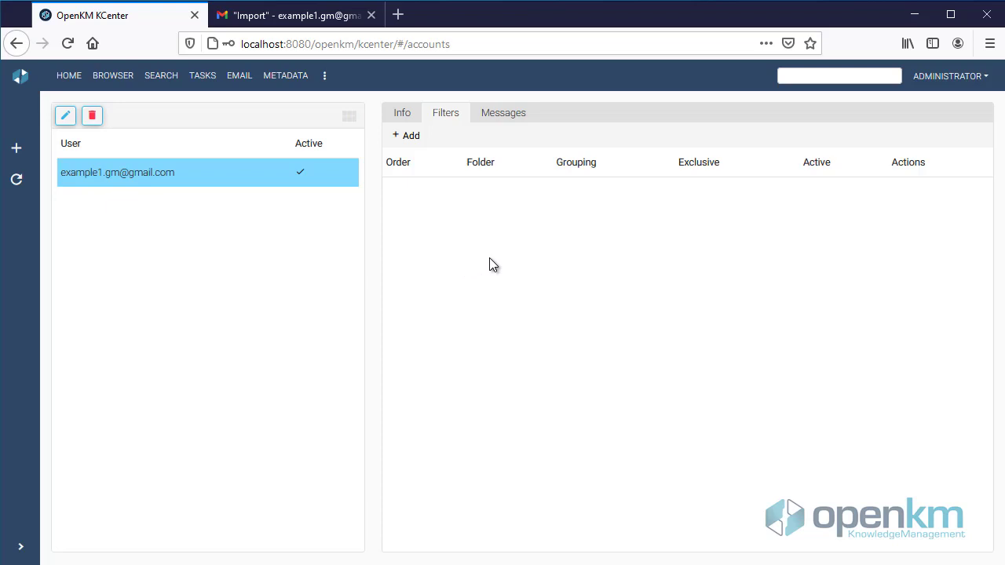
{"action": "left_click", "coordinate": [413, 139]}
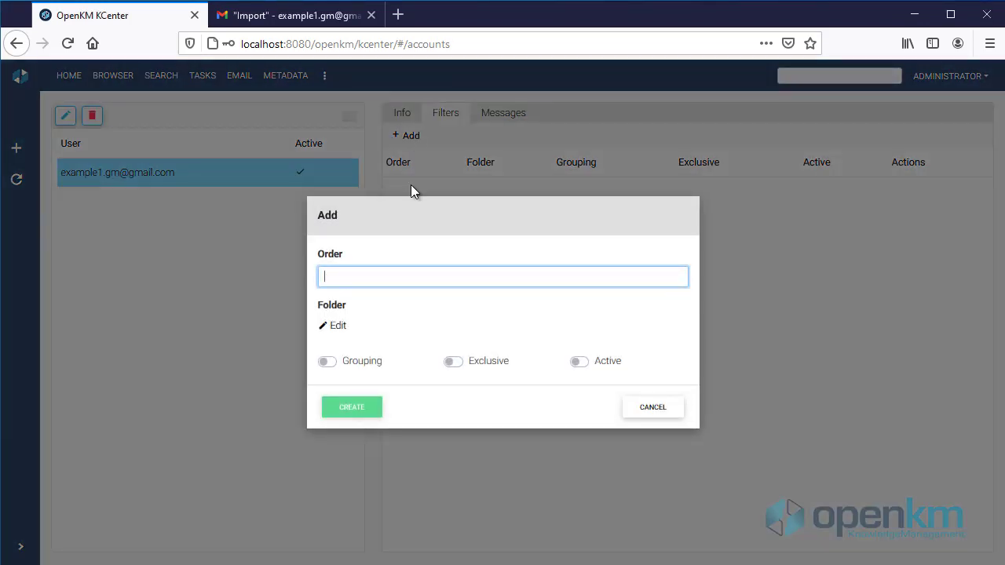
{"action": "type", "text": "0"}
{"action": "left_click", "coordinate": [339, 326]}
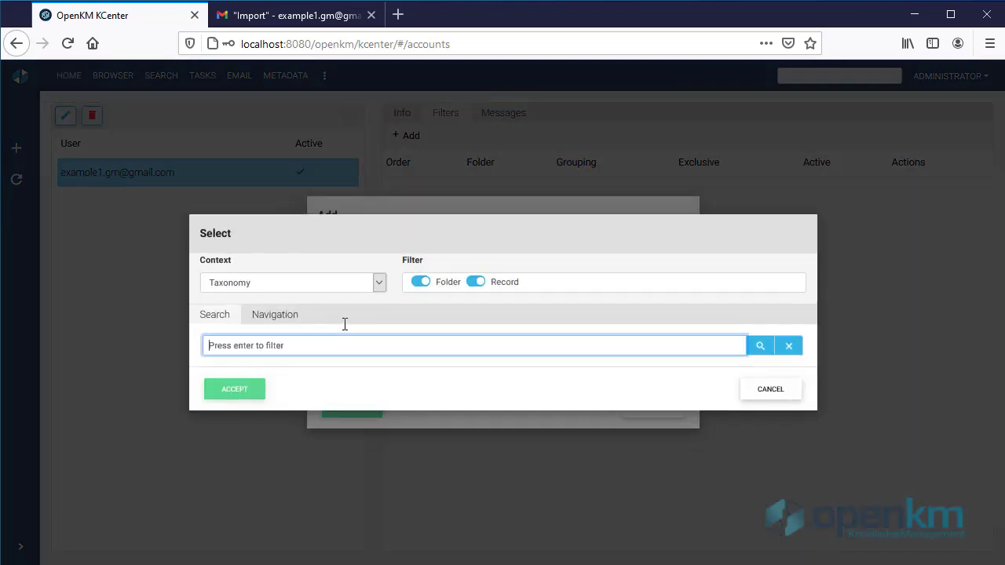
{"action": "left_click", "coordinate": [269, 314]}
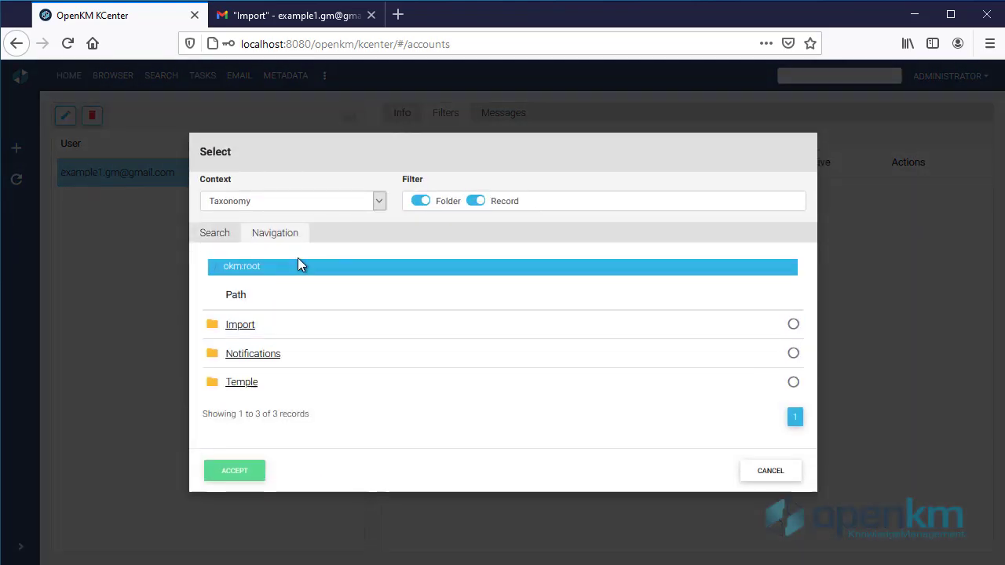
{"action": "left_click", "coordinate": [352, 203]}
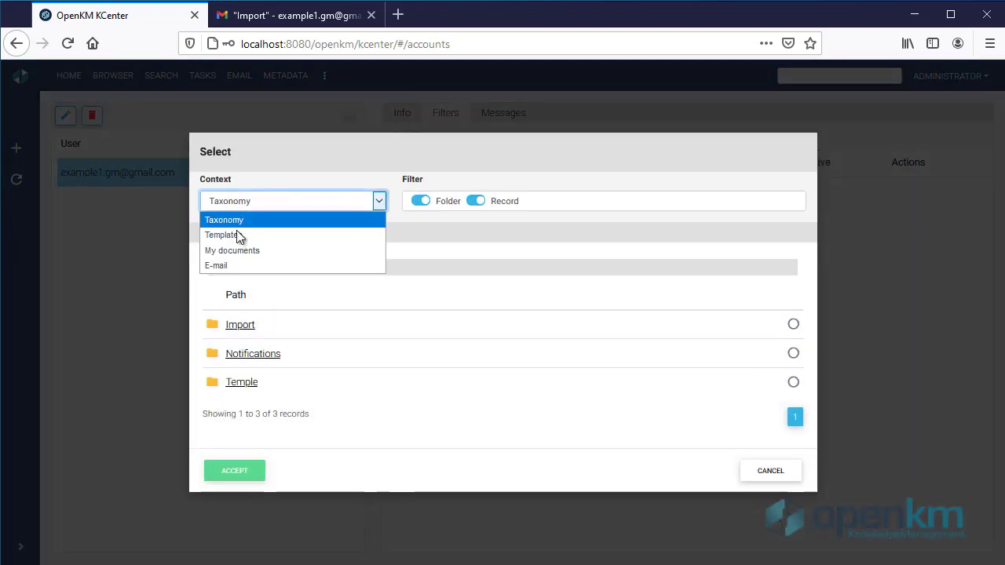
{"action": "left_click", "coordinate": [217, 266]}
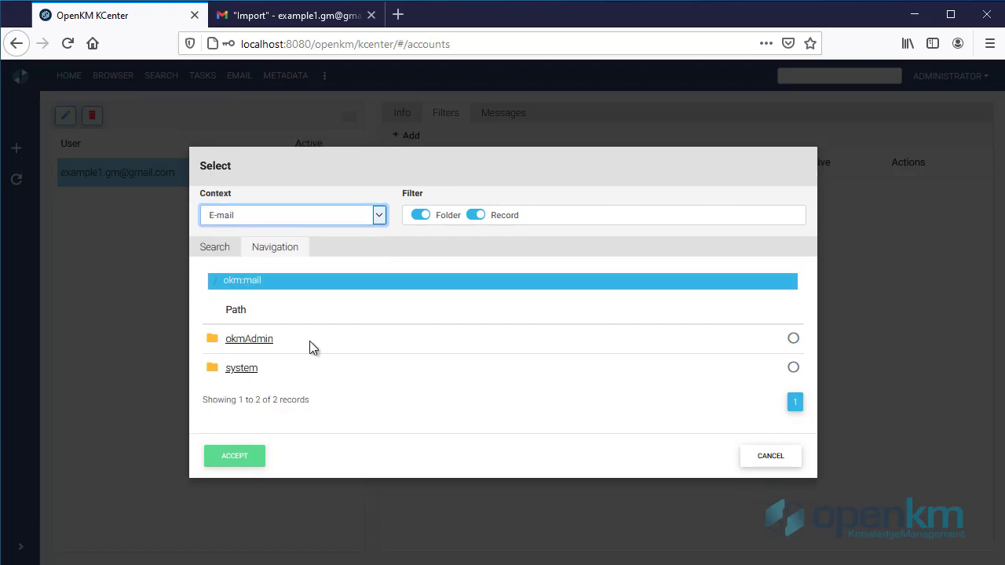
{"action": "left_click", "coordinate": [241, 342]}
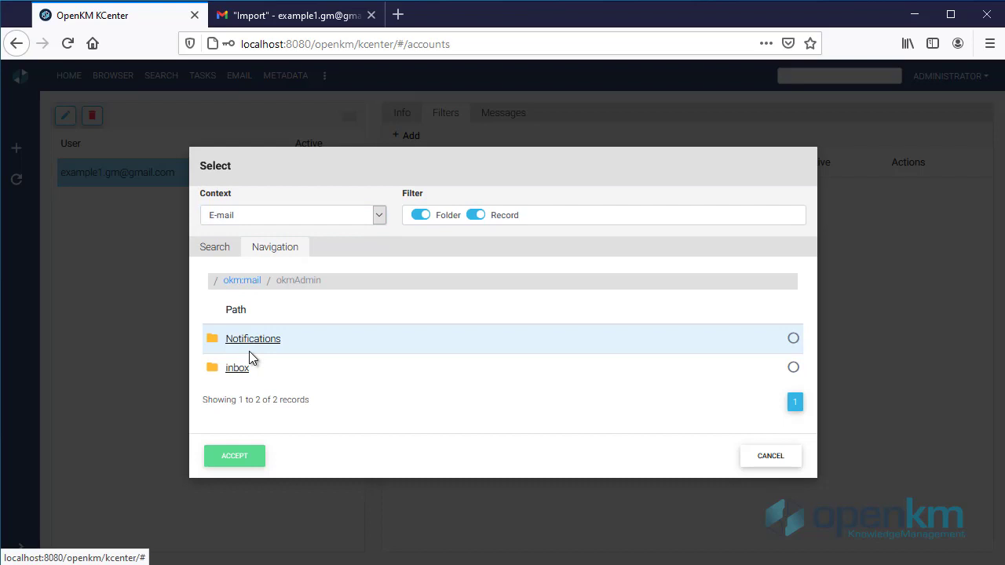
{"action": "left_click", "coordinate": [305, 343]}
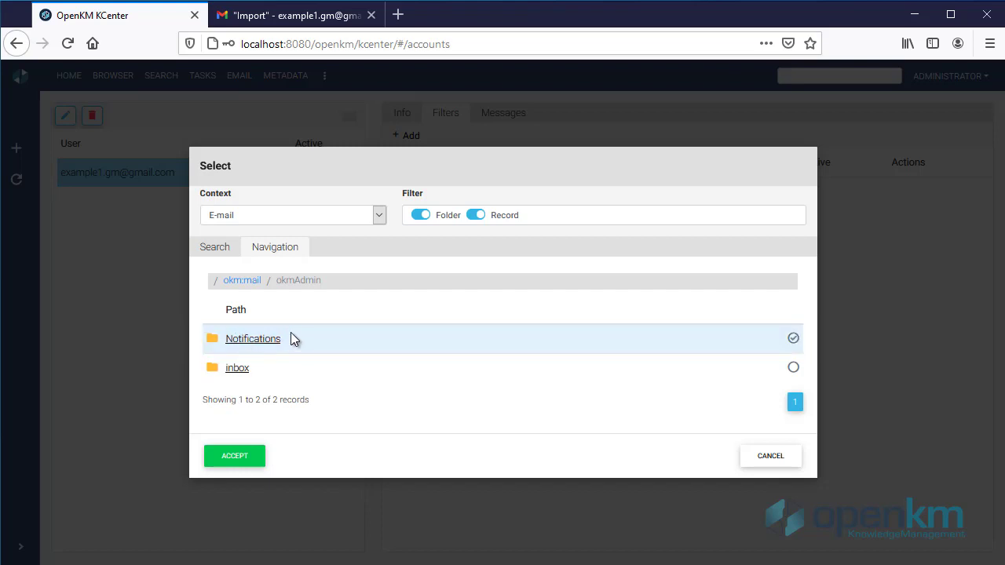
{"action": "left_click", "coordinate": [235, 456]}
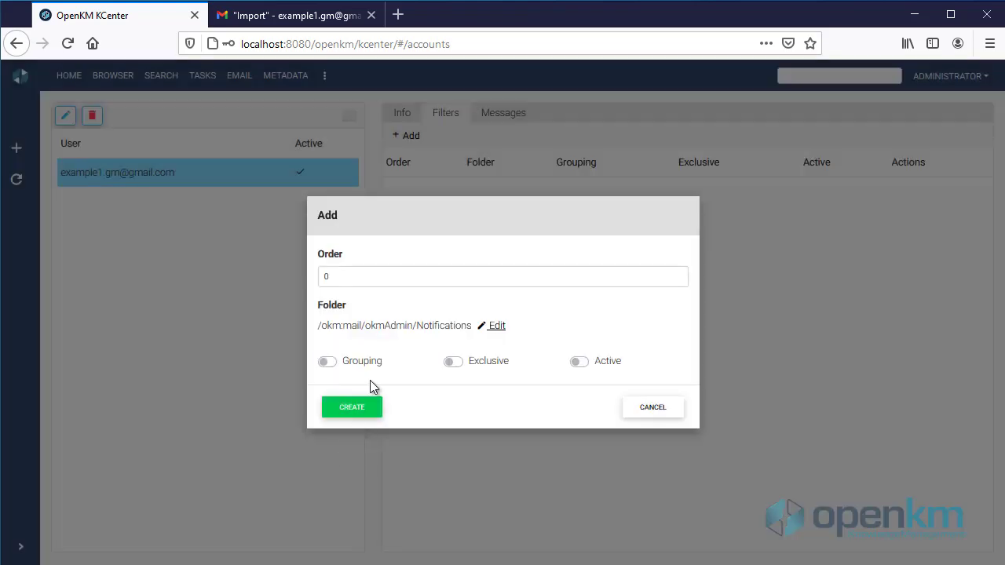
Enable Grouping and Active for the filter and create it
{"action": "left_click", "coordinate": [328, 362]}
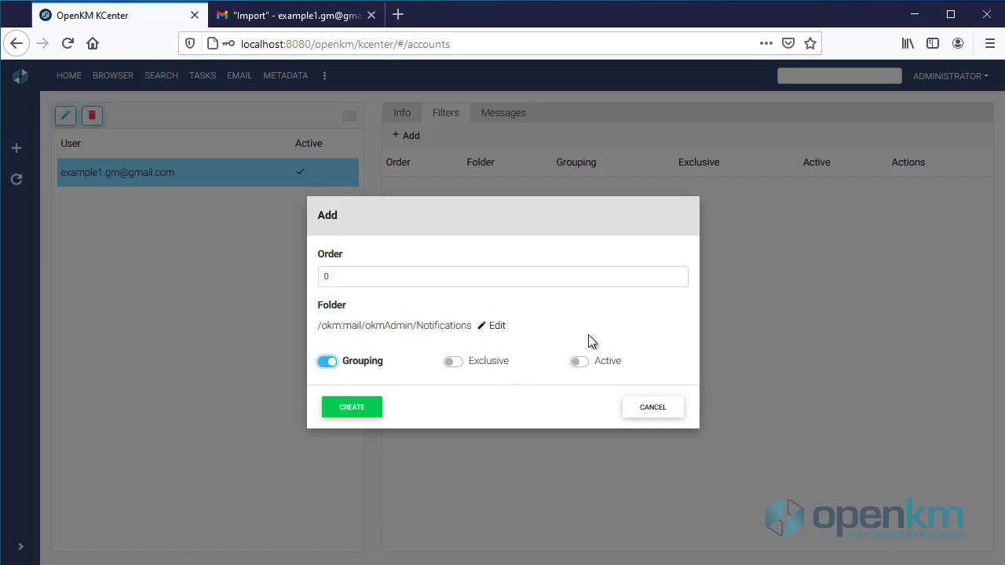
{"action": "left_click", "coordinate": [579, 361]}
{"action": "left_click", "coordinate": [350, 408]}
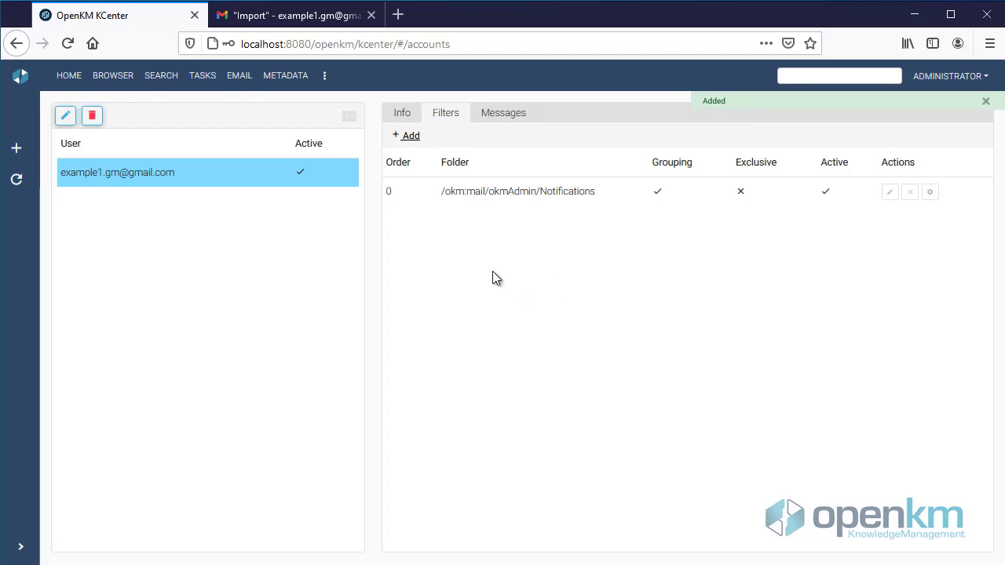
Compare the account's messages with the Import label in Gmail, then select all of them in OpenKM and import them
{"action": "left_click", "coordinate": [501, 116]}
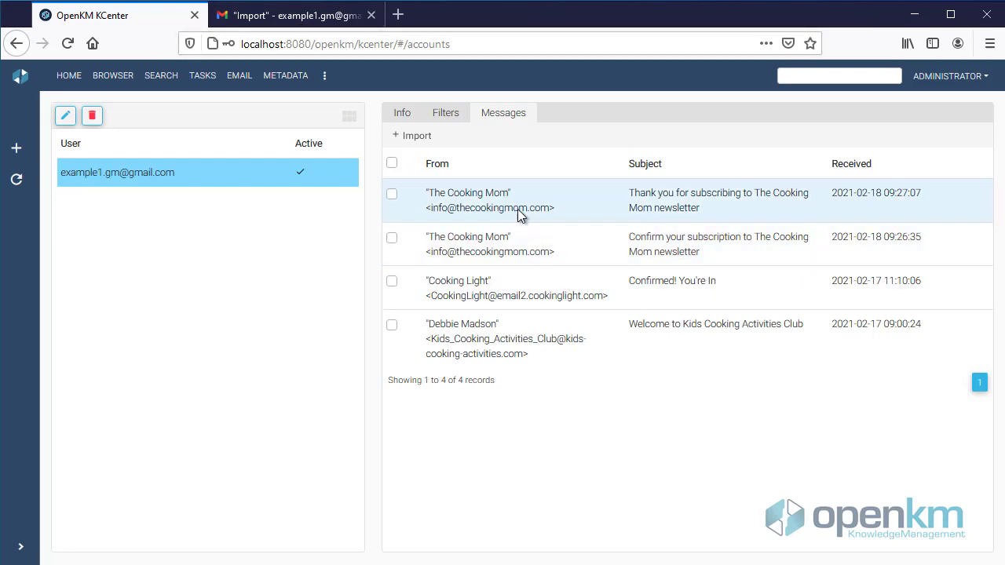
{"action": "left_click", "coordinate": [276, 13]}
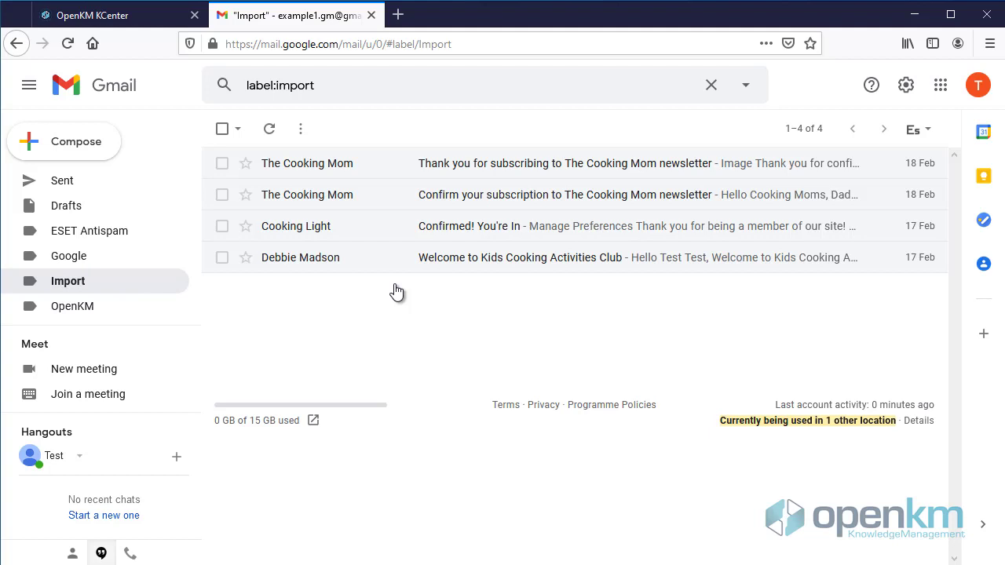
{"action": "left_click", "coordinate": [126, 23]}
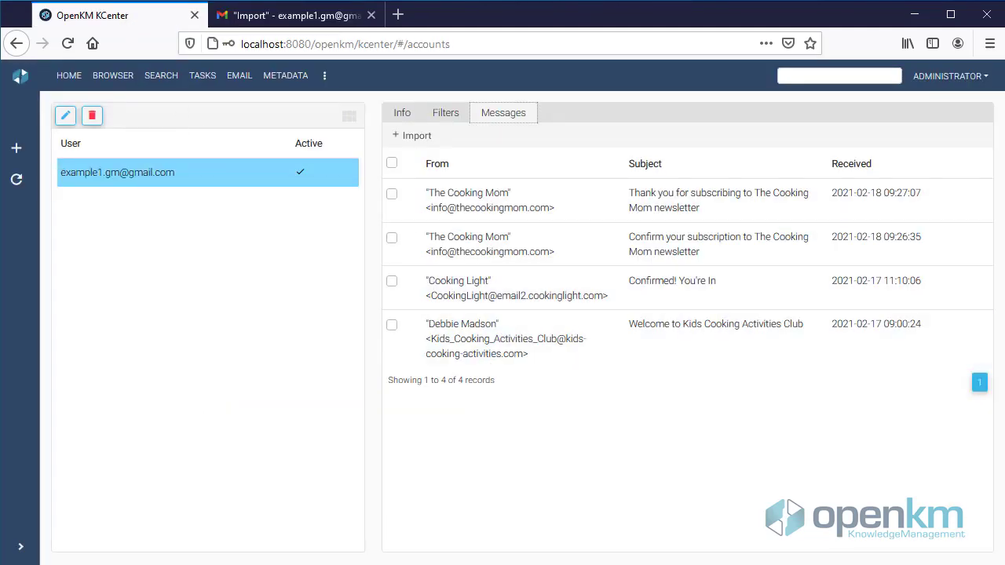
{"action": "left_click", "coordinate": [391, 164]}
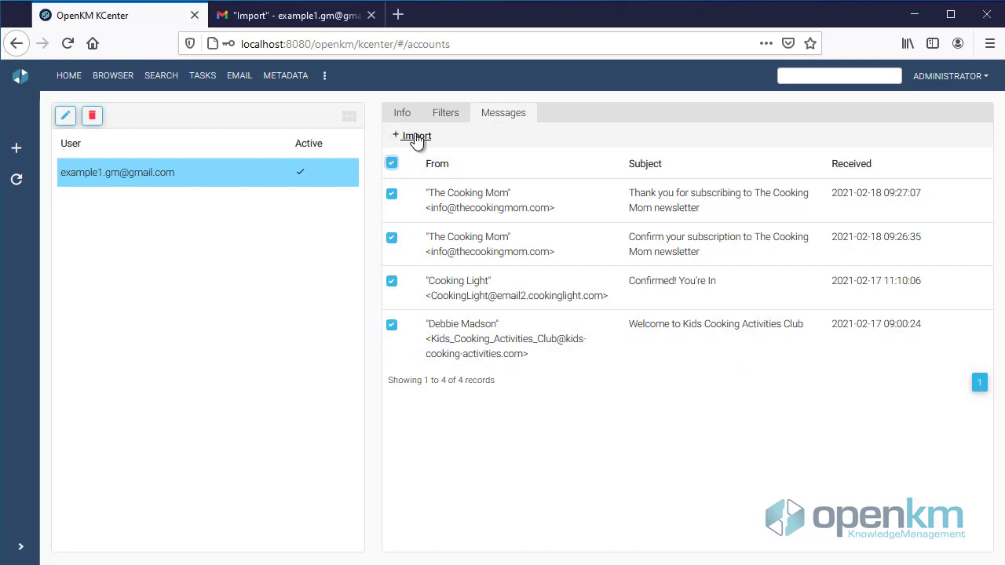
{"action": "left_click", "coordinate": [416, 137]}
Browse the E-mail repository from okmAdmin/Notifications through folders 2021 and 2 into folder 18 to view its imported messages
{"action": "left_click", "coordinate": [105, 79]}
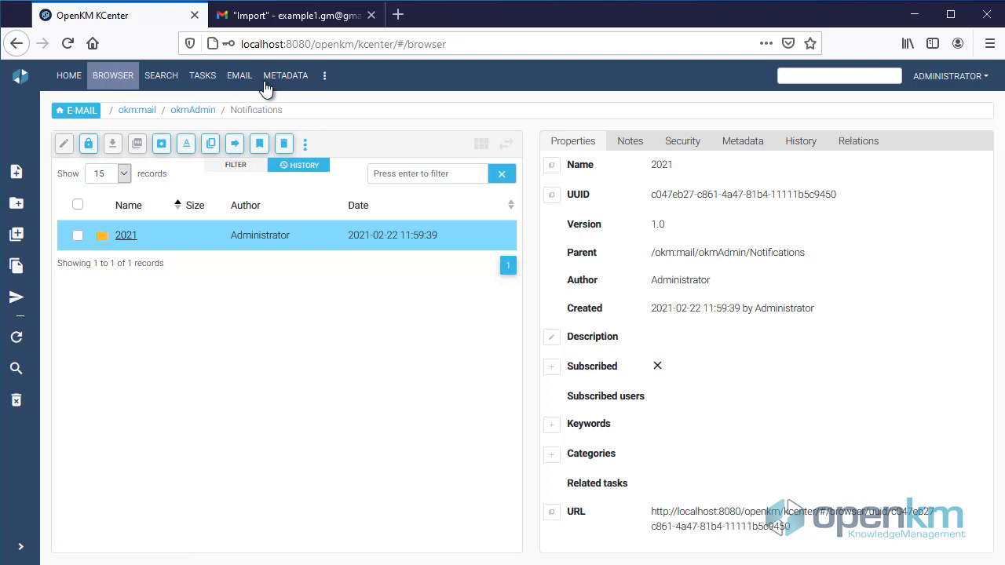
{"action": "left_click", "coordinate": [194, 229]}
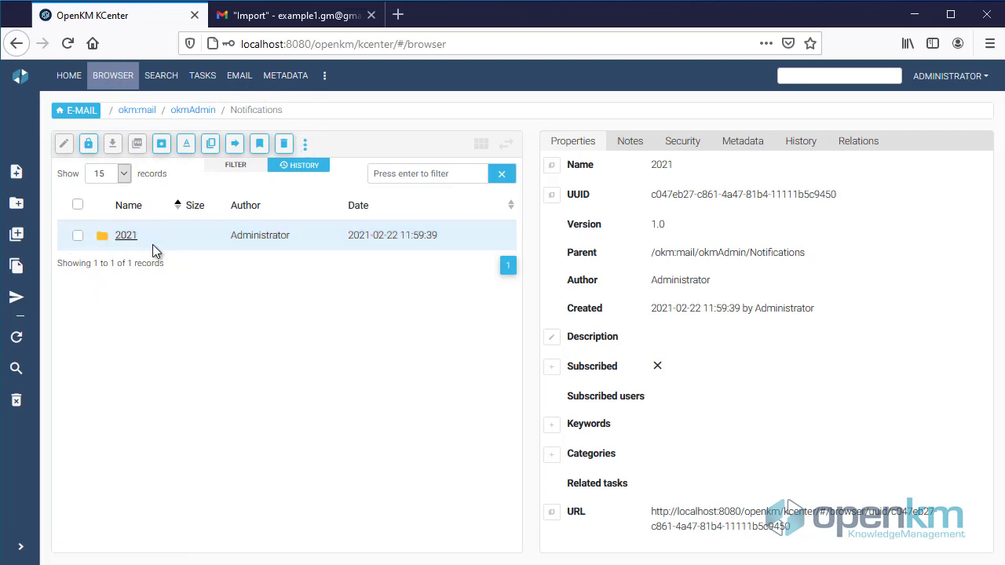
{"action": "left_click", "coordinate": [181, 237]}
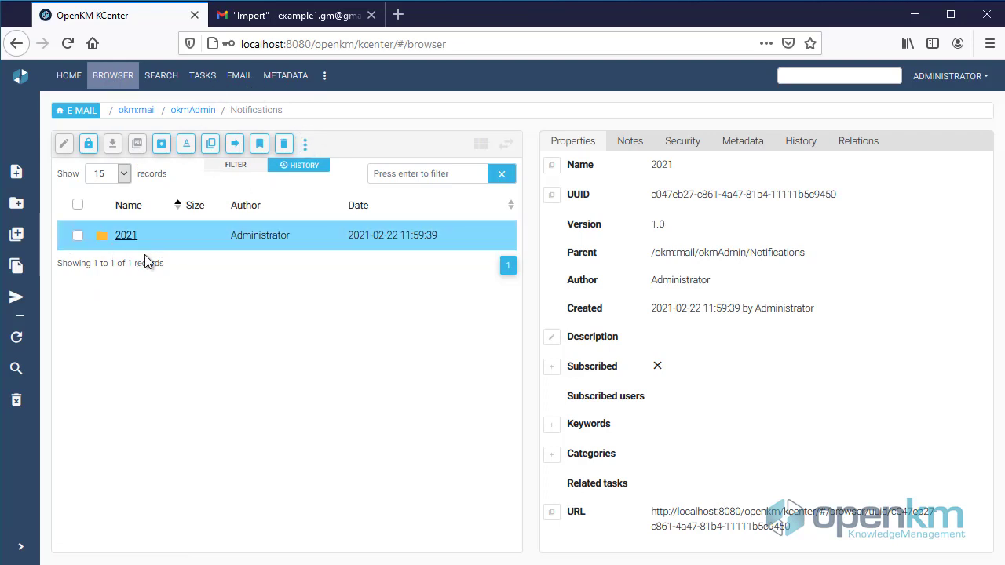
{"action": "left_click", "coordinate": [125, 237]}
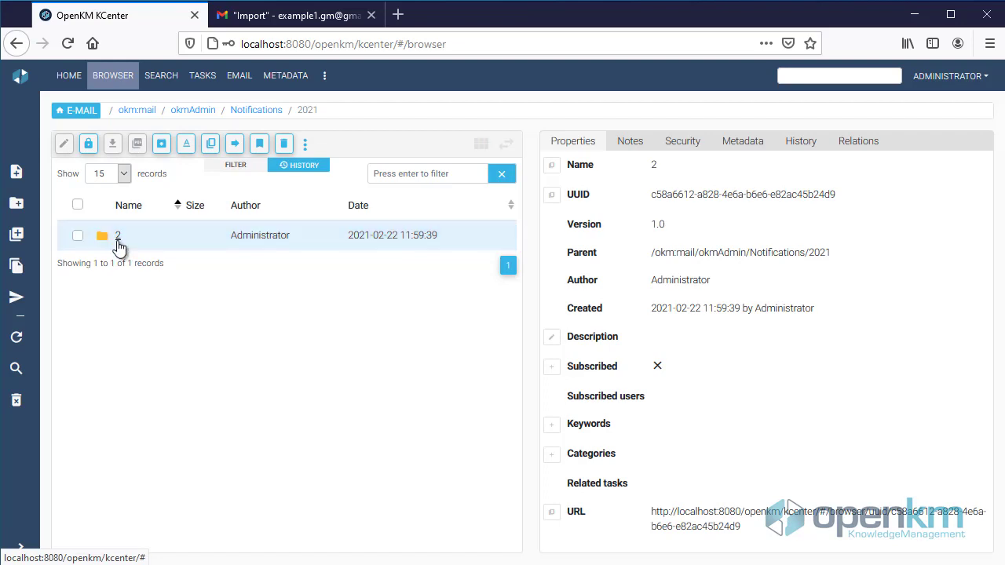
{"action": "left_click", "coordinate": [119, 237]}
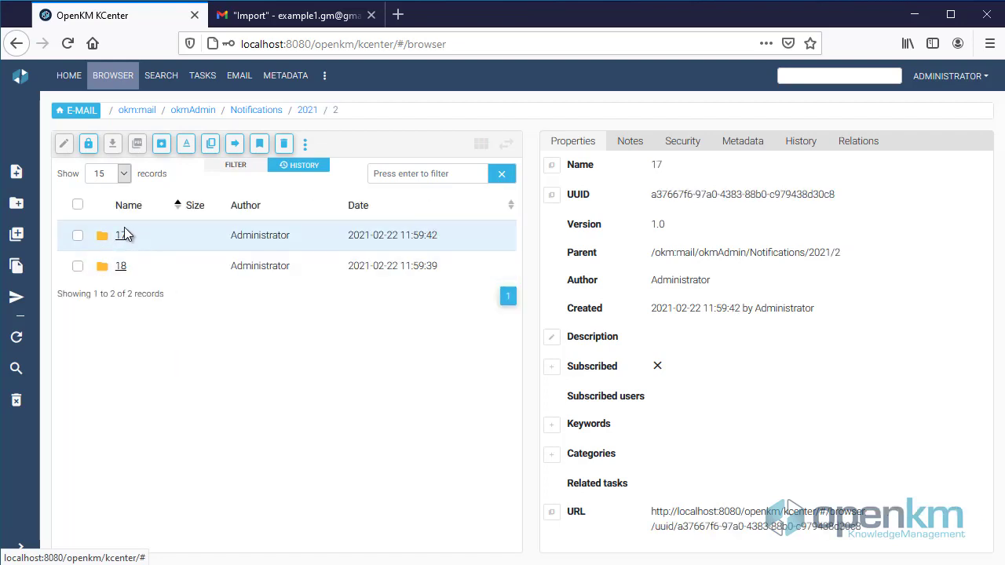
{"action": "left_click", "coordinate": [121, 268]}
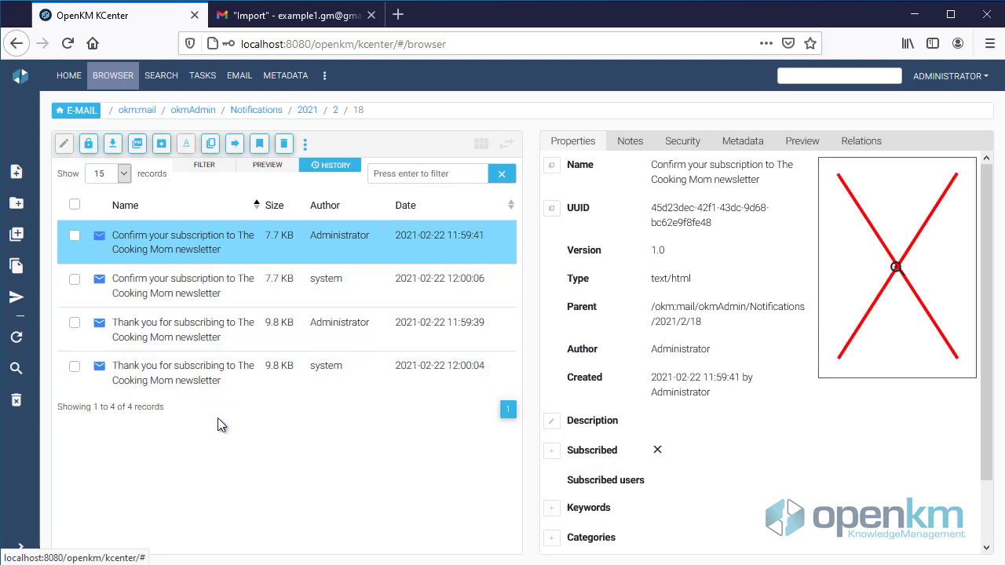
Go back to folder 2, reopen folder 18 and preview the message "Confirm your subscription to The Cooking Mom newsletter"
{"action": "key", "text": "alt+Left"}
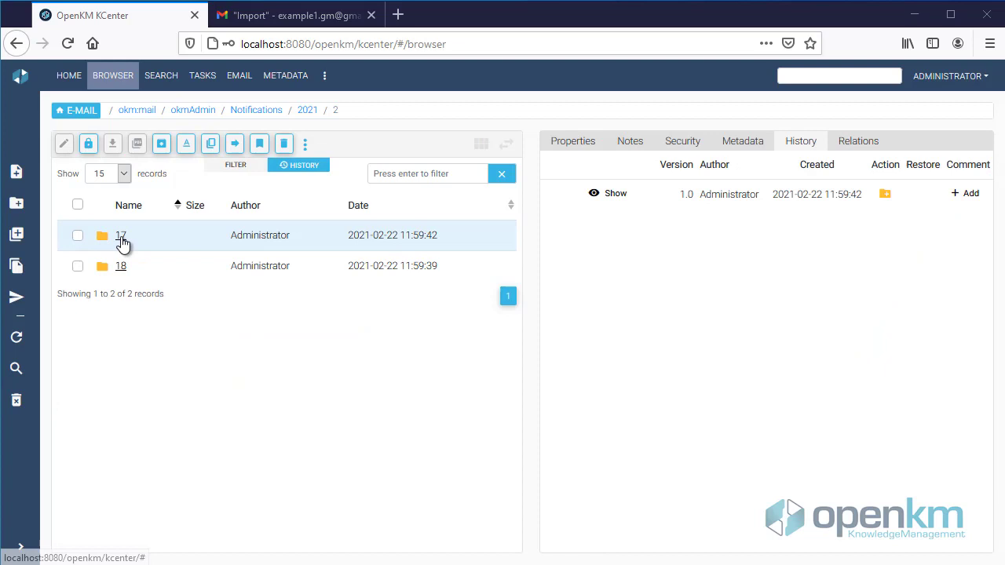
{"action": "left_click", "coordinate": [122, 269]}
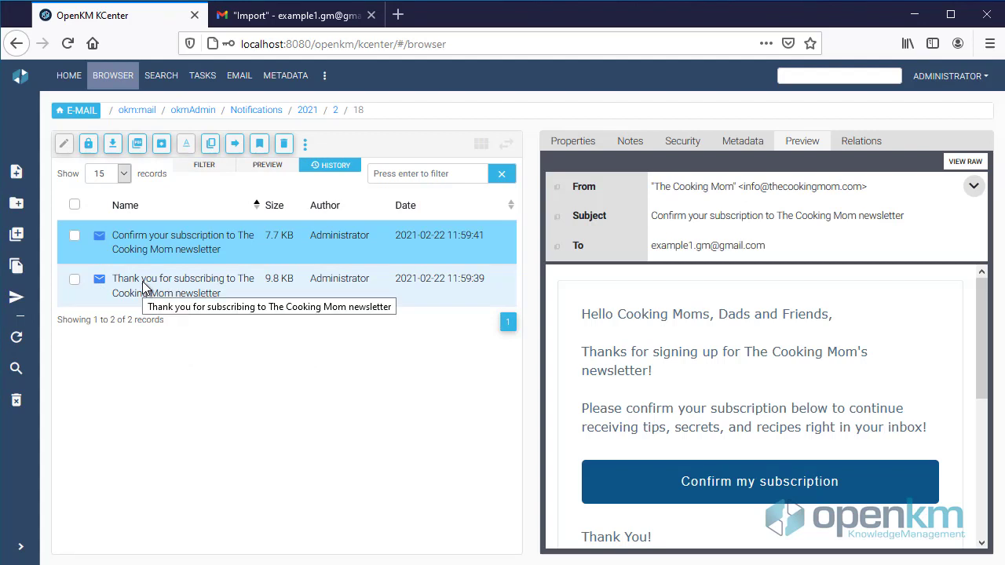
{"action": "left_click", "coordinate": [133, 245]}
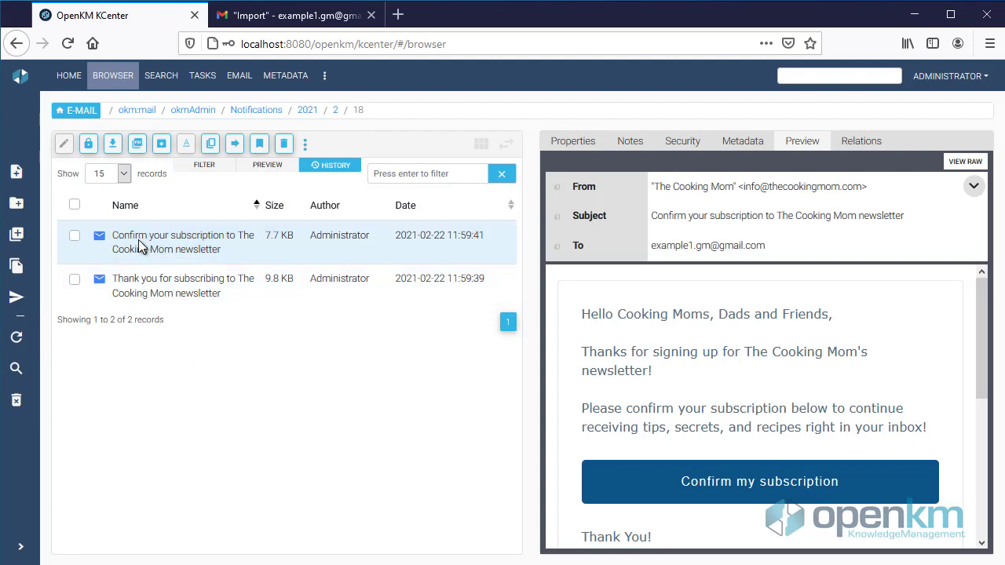